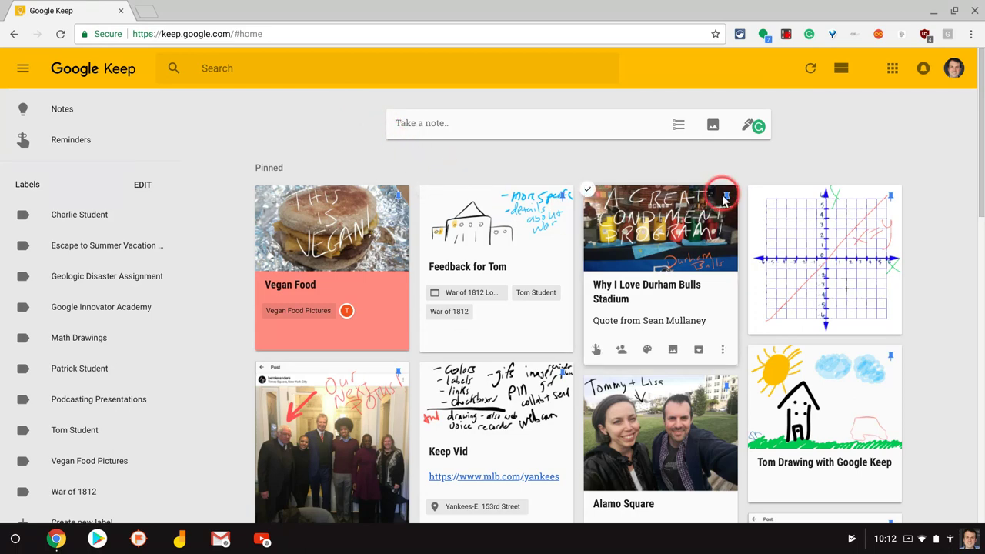
- Start a new drawing note and draw three light blue marker squiggles
left_click(747, 127)
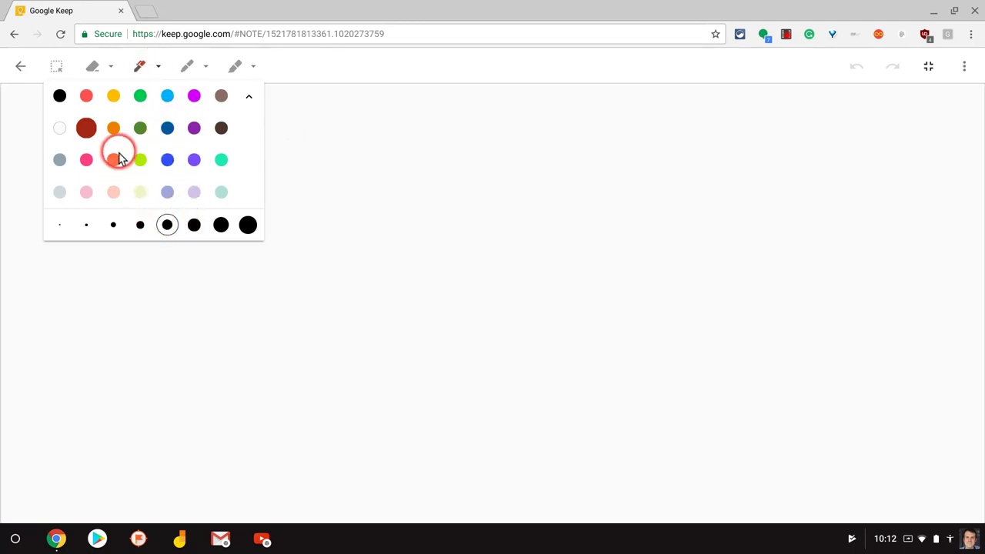
left_click(169, 99)
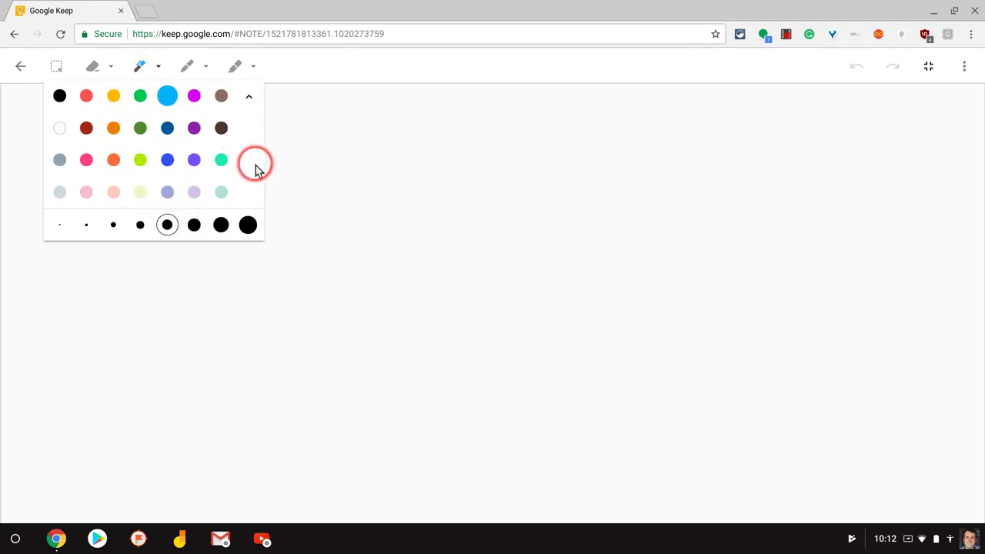
mouse_move(317, 204)
left_mouse_down()
mouse_move(338, 290)
mouse_move(315, 342)
left_mouse_up()
left_click_drag(193, 180, 250, 360)
mouse_move(264, 279)
left_mouse_down()
mouse_move(270, 147)
mouse_move(459, 124)
left_mouse_up()
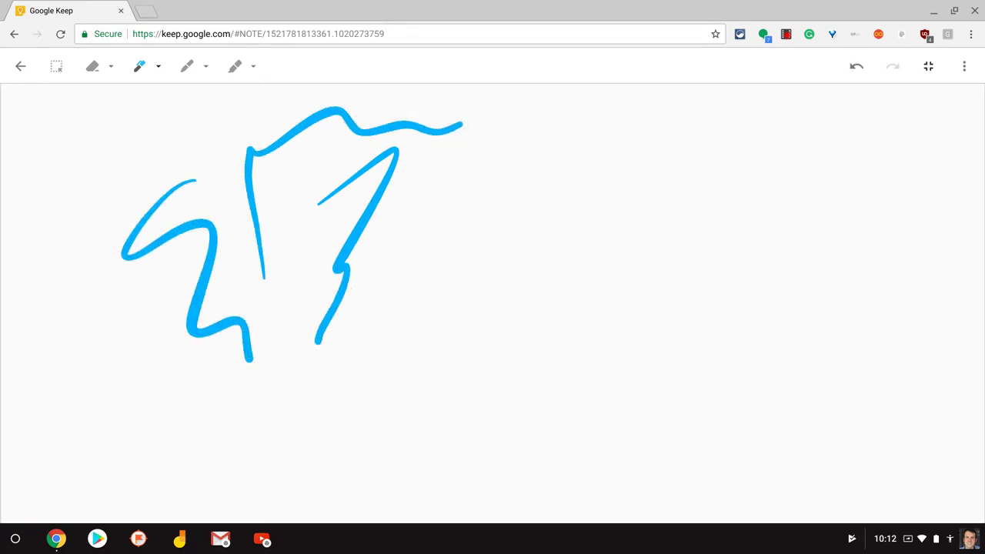
- With the green pen, draw squiggles on the right and an arrow pointing at the blue sketch
left_click(204, 69)
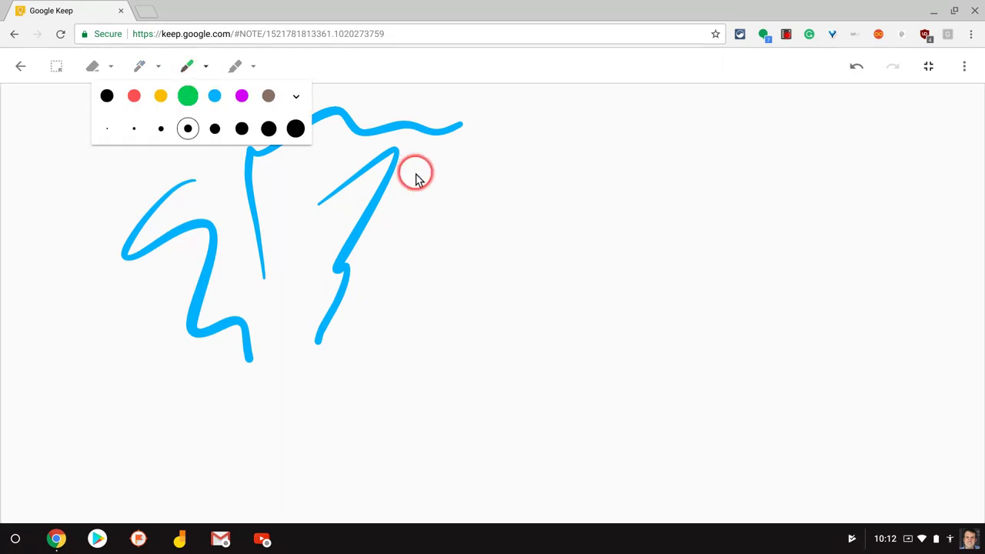
mouse_move(519, 209)
left_mouse_down()
mouse_move(515, 326)
mouse_move(633, 361)
left_mouse_up()
mouse_move(586, 196)
left_mouse_down()
mouse_move(551, 152)
mouse_move(680, 296)
left_mouse_up()
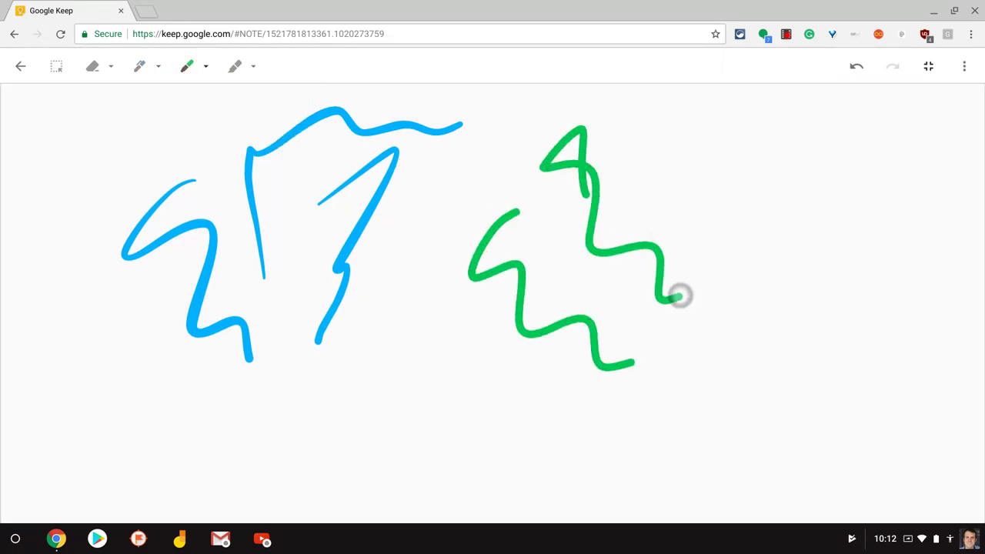
mouse_move(535, 250)
left_mouse_down()
mouse_move(490, 164)
mouse_move(470, 237)
left_mouse_up()
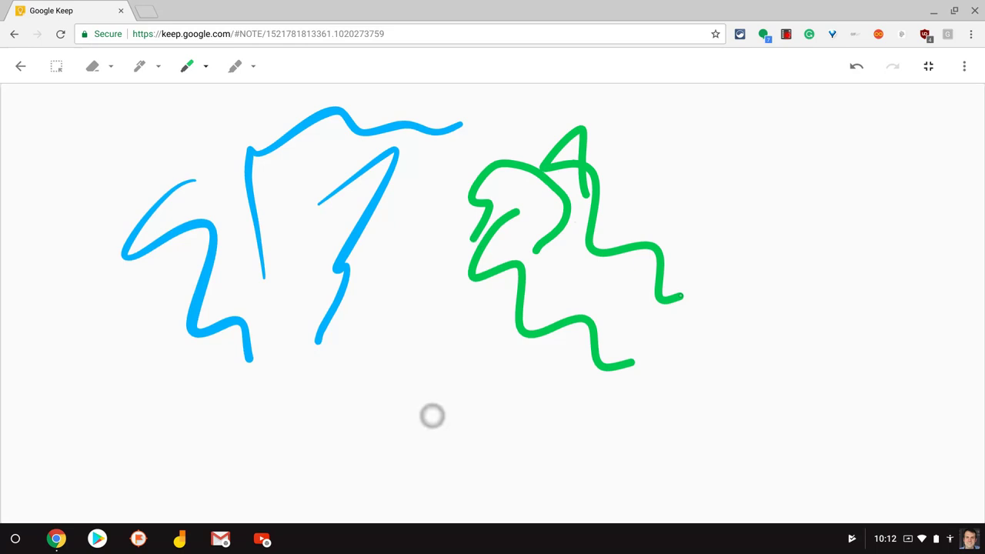
mouse_move(432, 415)
left_mouse_down()
mouse_move(358, 292)
mouse_move(375, 300)
left_mouse_up()
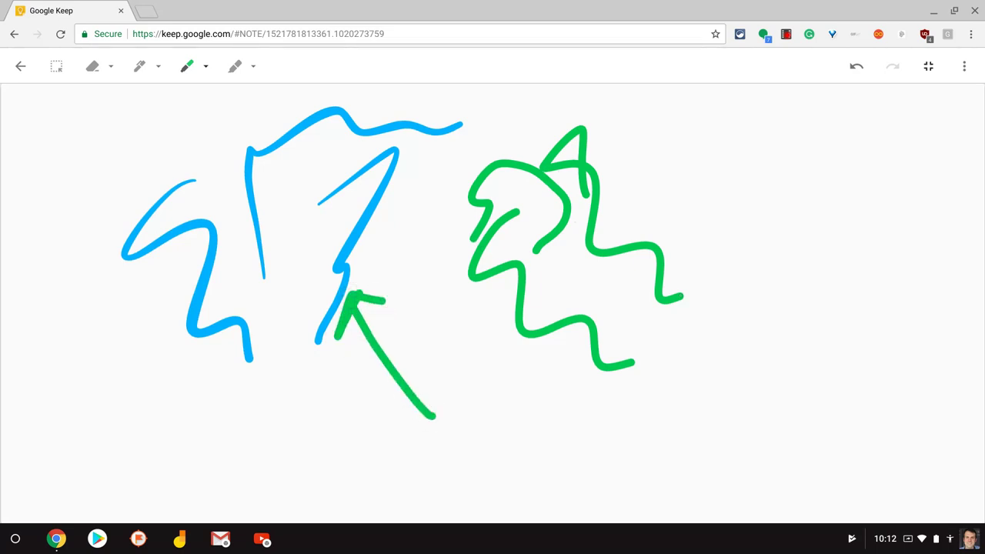
- Scribble yellow highlighter over the green arrow and across the blue sketch
left_click(255, 70)
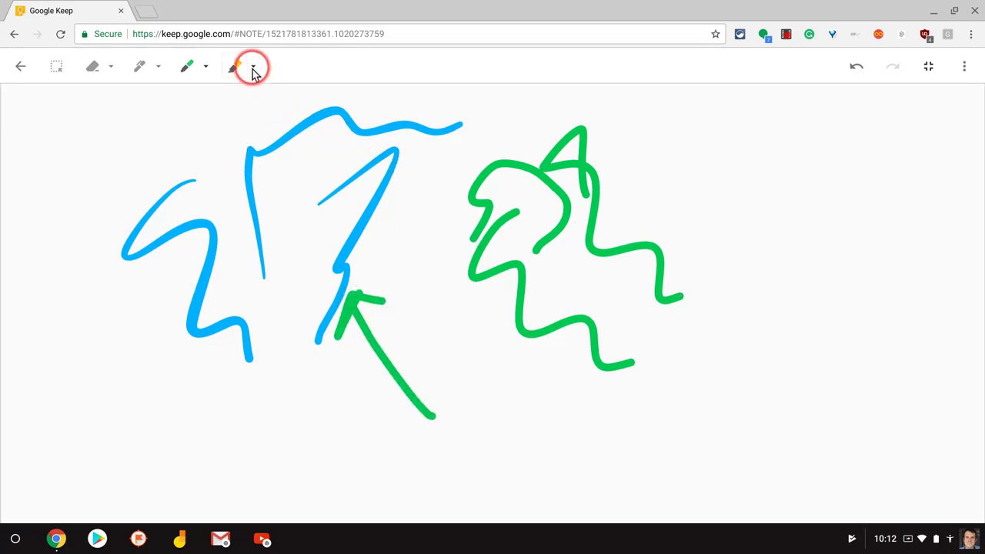
left_click(206, 99)
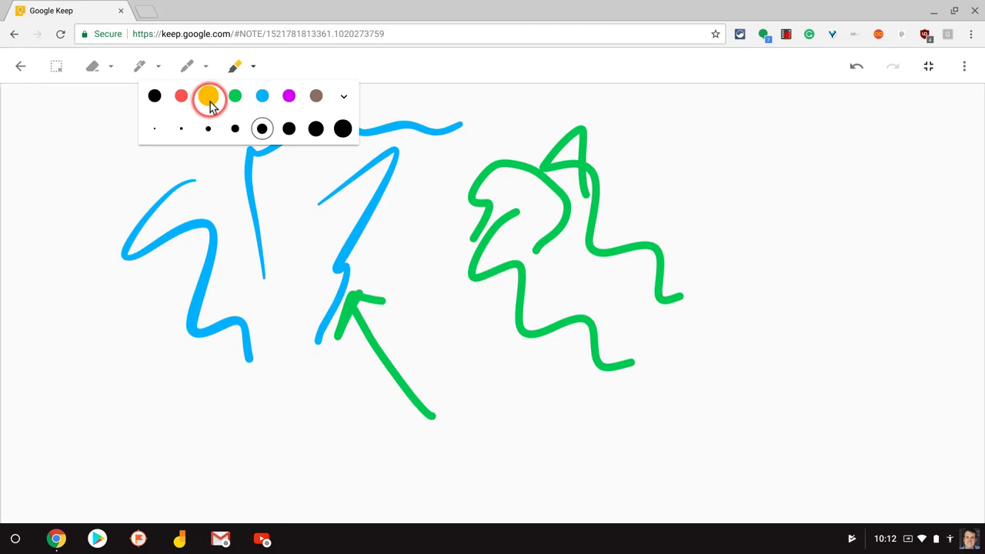
mouse_move(461, 371)
left_mouse_down()
mouse_move(384, 424)
mouse_move(376, 362)
mouse_move(300, 354)
mouse_move(358, 269)
left_mouse_up()
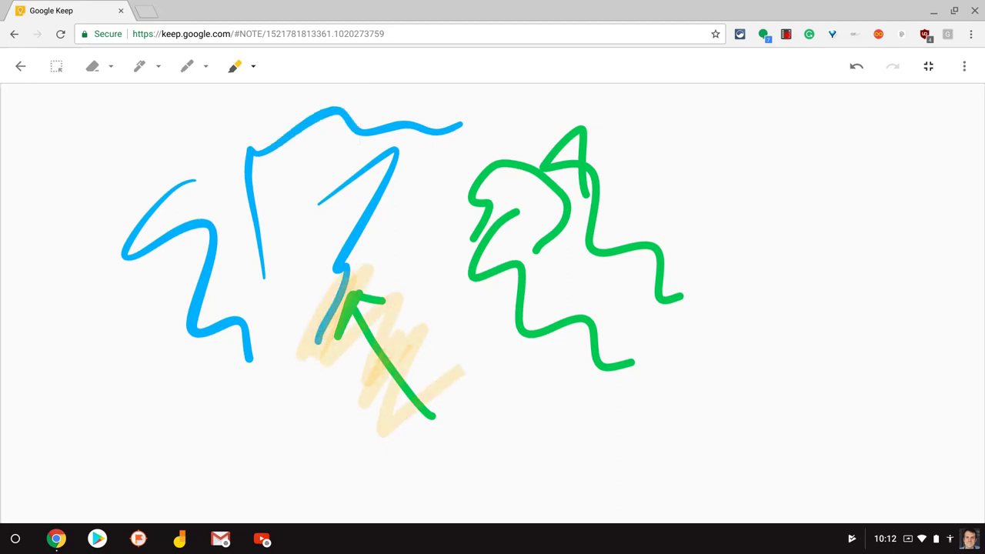
mouse_move(173, 346)
left_mouse_down()
mouse_move(359, 116)
mouse_move(334, 117)
mouse_move(468, 226)
mouse_move(365, 400)
left_mouse_up()
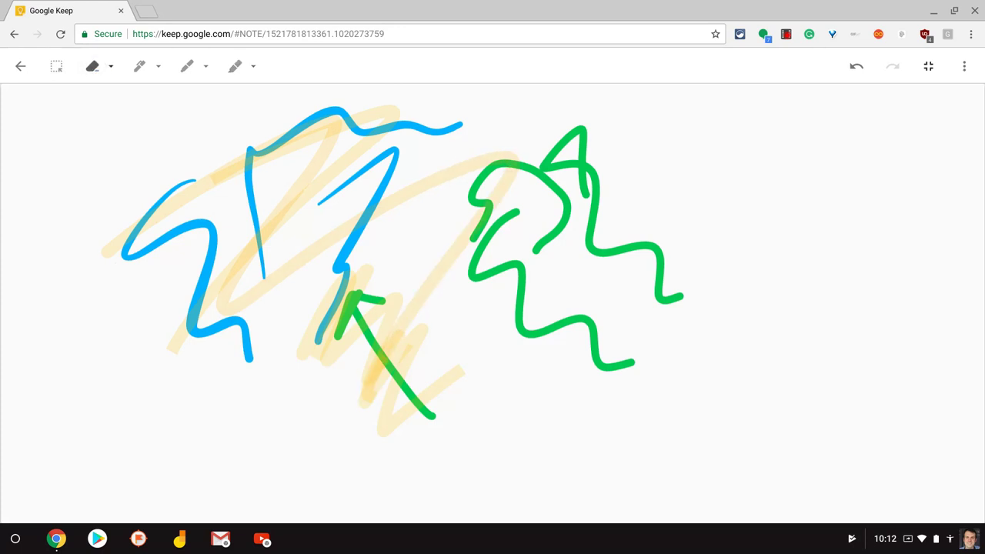
- Erase the three green squiggles on the right side of the drawing
left_click_drag(672, 353, 630, 217)
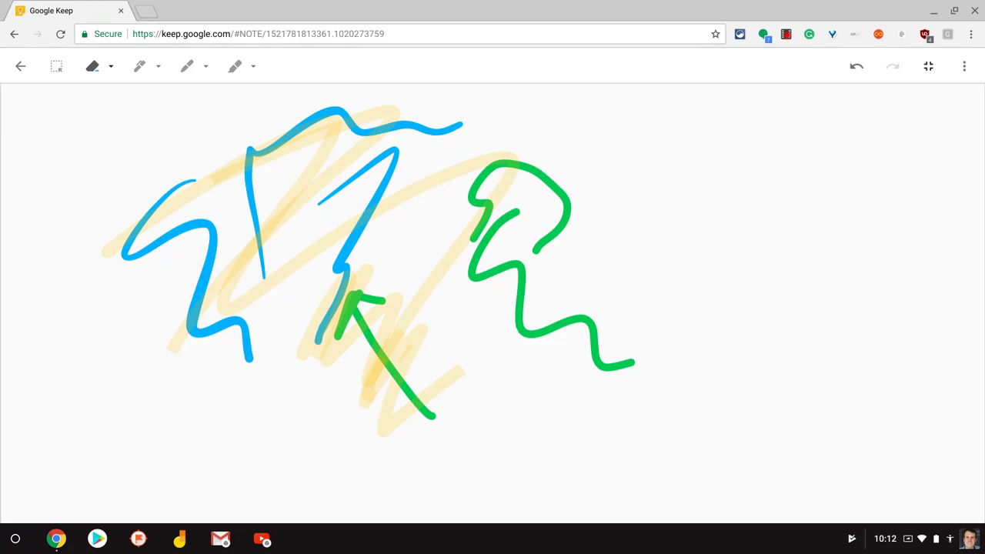
left_click_drag(508, 165, 566, 223)
left_click_drag(523, 307, 563, 333)
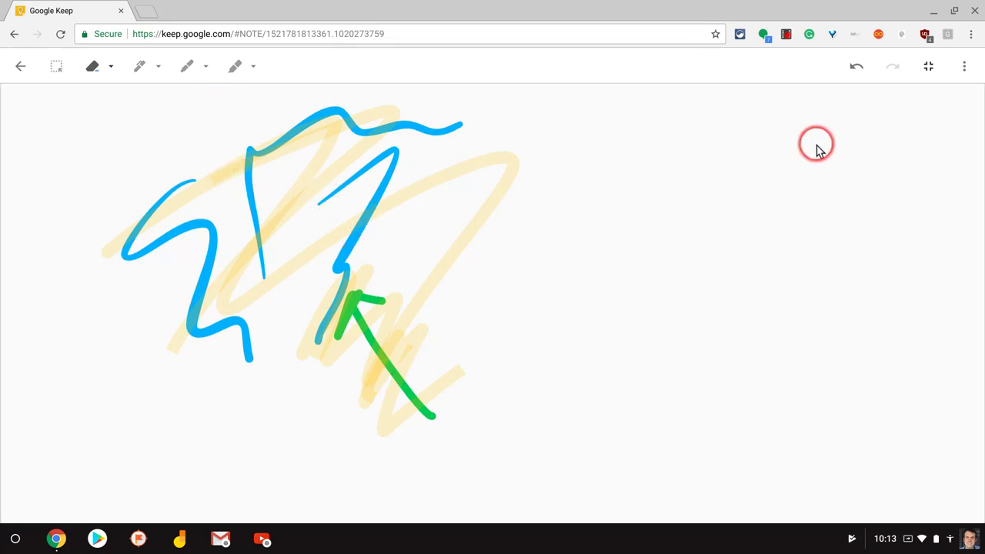
- Download the sketch as ink (2).png, then close the drawing note with DONE
left_click(964, 68)
left_click(926, 114)
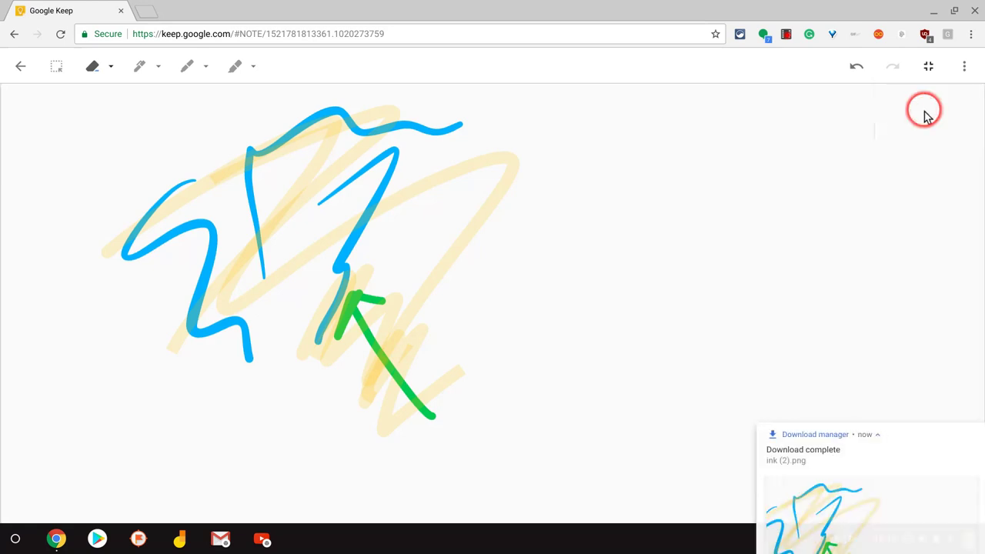
left_click(963, 66)
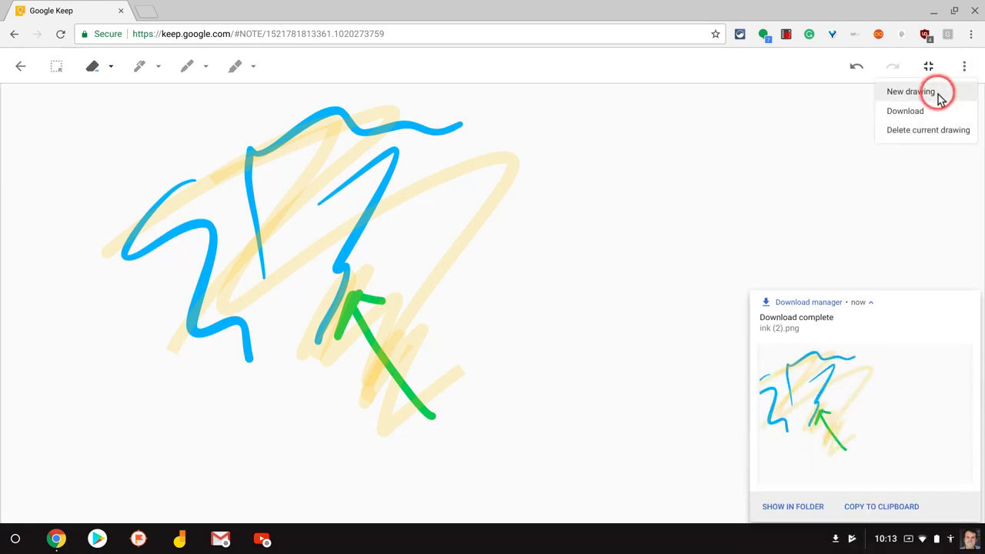
left_click(25, 68)
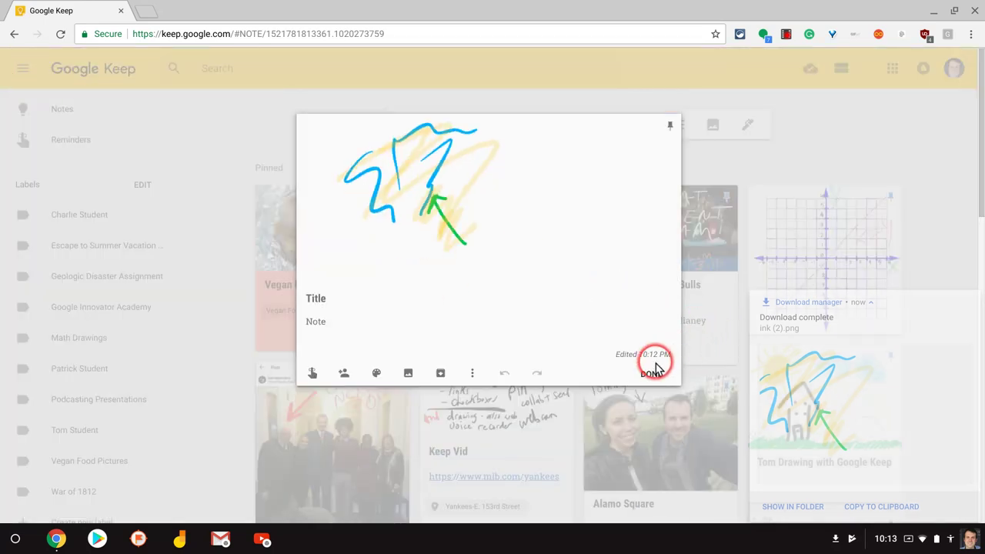
left_click(653, 371)
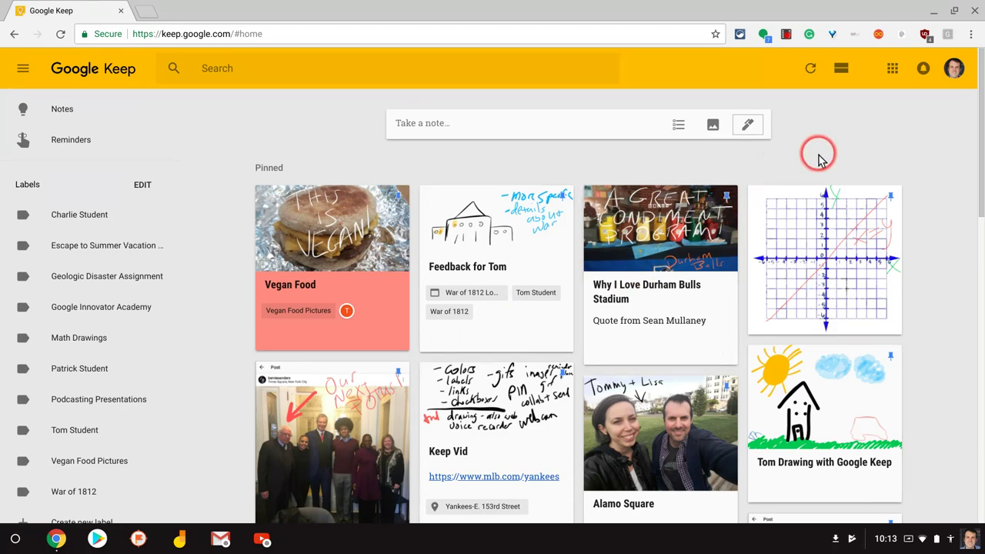
- Create a new image note from WWOne02.gif and view the Europe 1914 map full size
left_click(712, 126)
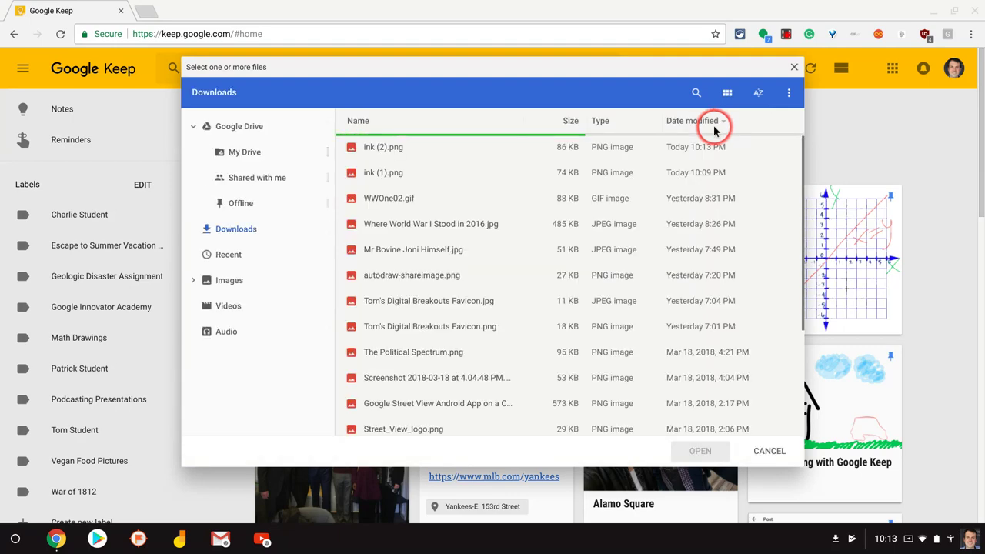
left_click(388, 200)
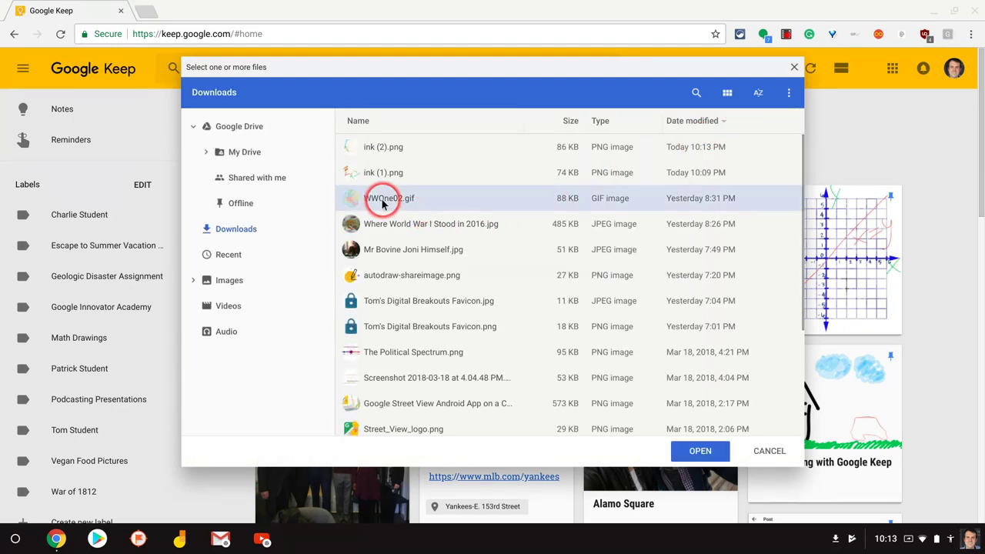
left_click(693, 451)
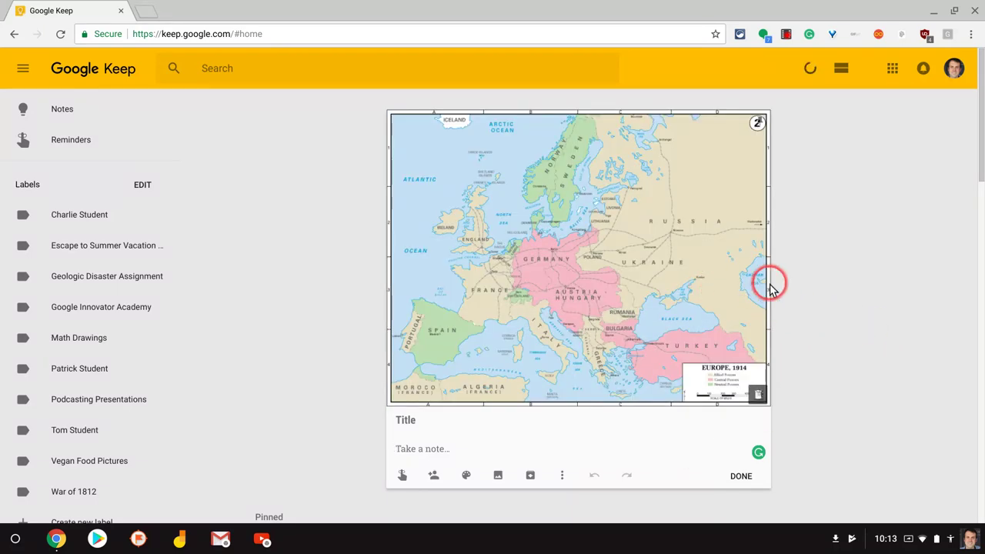
left_click(603, 258)
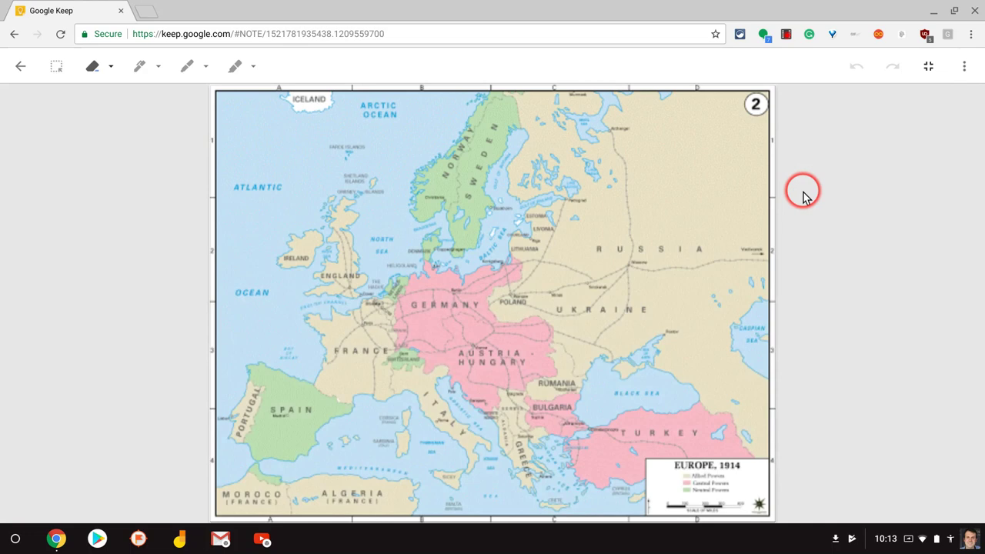
- Circle Germany/Austria-Hungary, Turkey and Bulgaria on the map with the blue marker
left_click(139, 66)
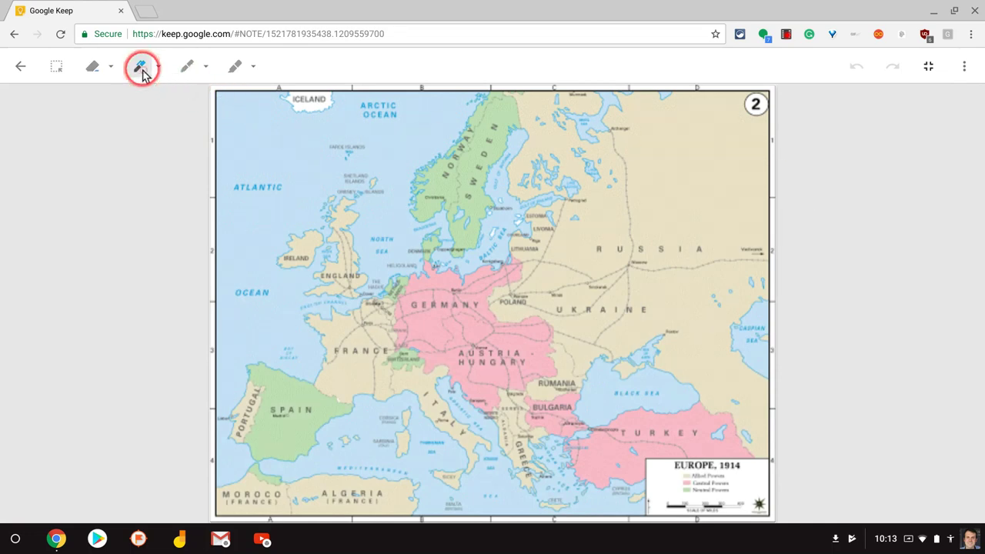
mouse_move(435, 286)
left_mouse_down()
mouse_move(470, 361)
mouse_move(445, 290)
left_mouse_up()
mouse_move(669, 440)
left_mouse_down()
mouse_move(602, 455)
mouse_move(673, 434)
left_mouse_up()
mouse_move(565, 393)
left_mouse_down()
mouse_move(559, 402)
mouse_move(561, 394)
left_mouse_up()
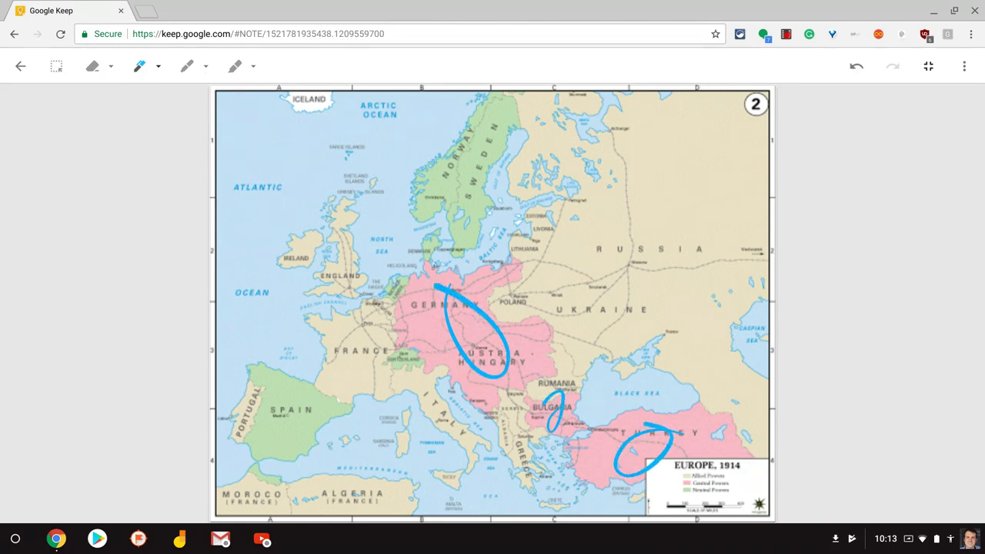
- Switch the marker to dark red and circle France, Italy, and England and Ireland
left_click(206, 74)
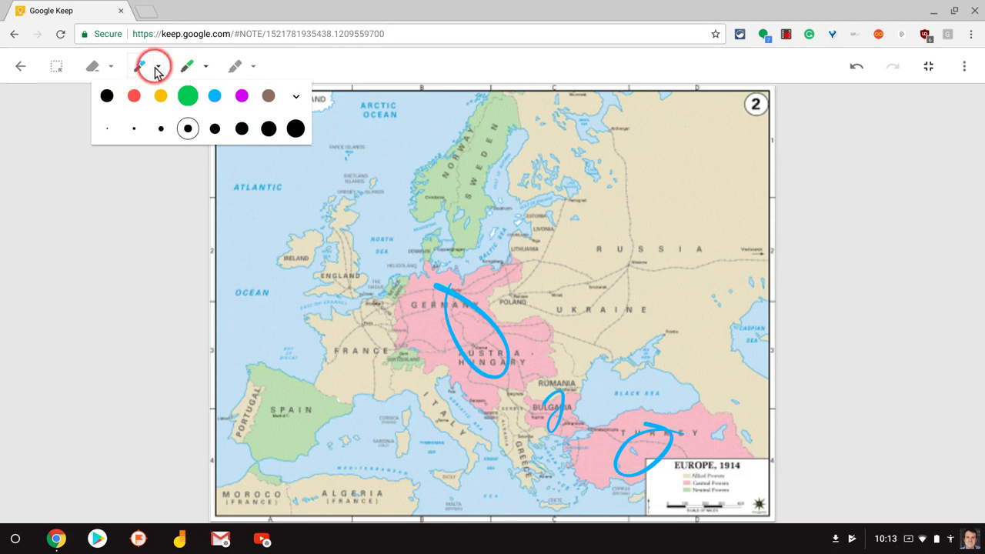
left_click(154, 66)
left_click(158, 69)
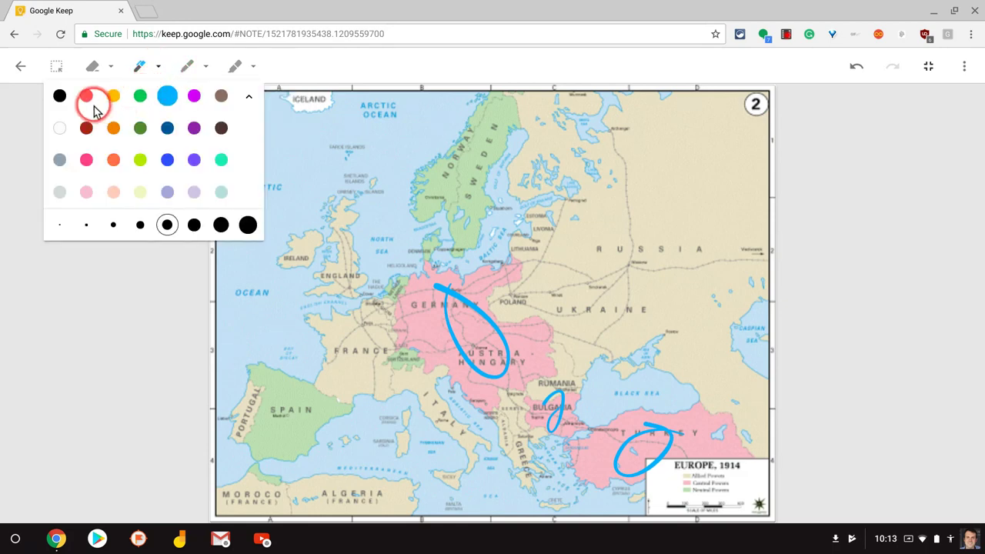
left_click(87, 129)
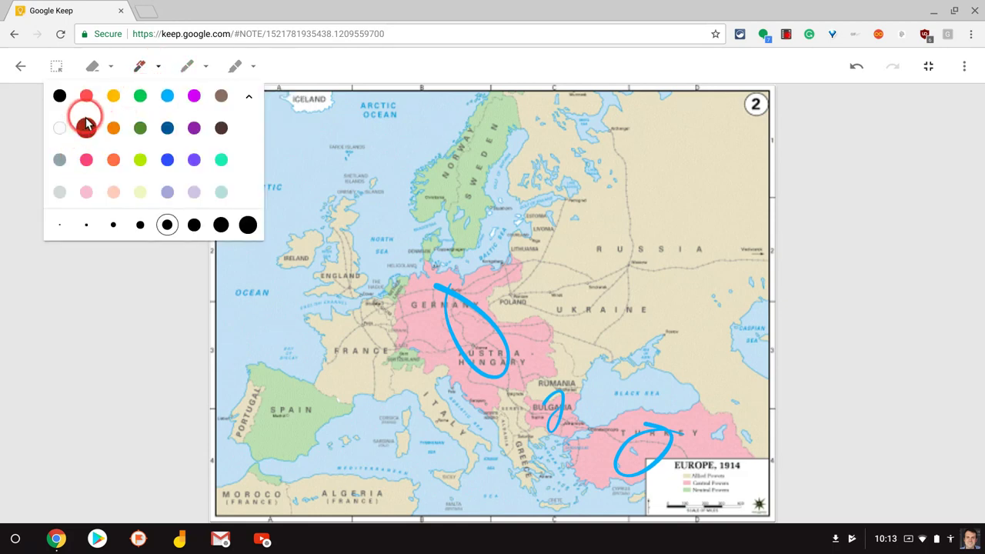
left_click_drag(372, 362, 352, 321)
left_click_drag(434, 443, 429, 396)
mouse_move(331, 250)
left_mouse_down()
mouse_move(285, 284)
mouse_move(320, 228)
left_mouse_up()
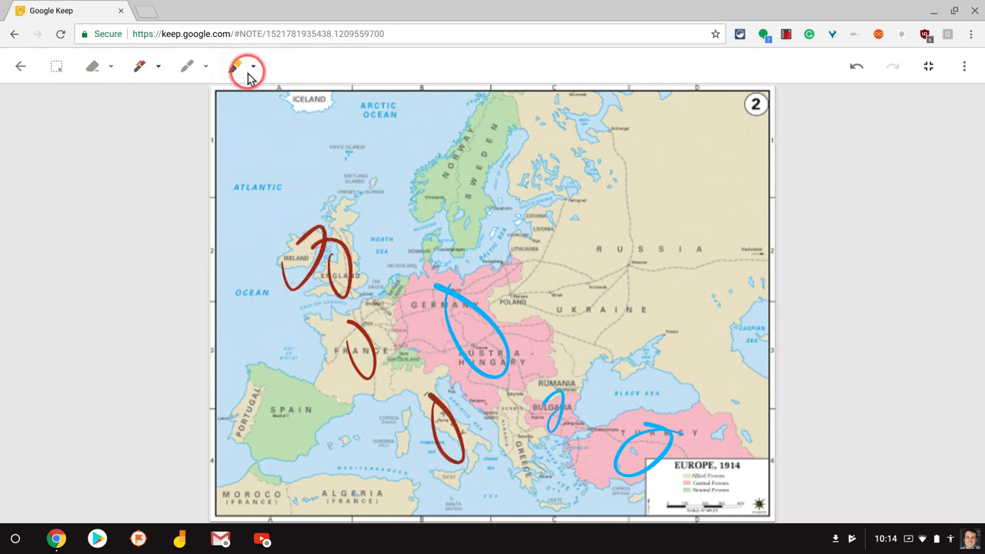
left_click(154, 76)
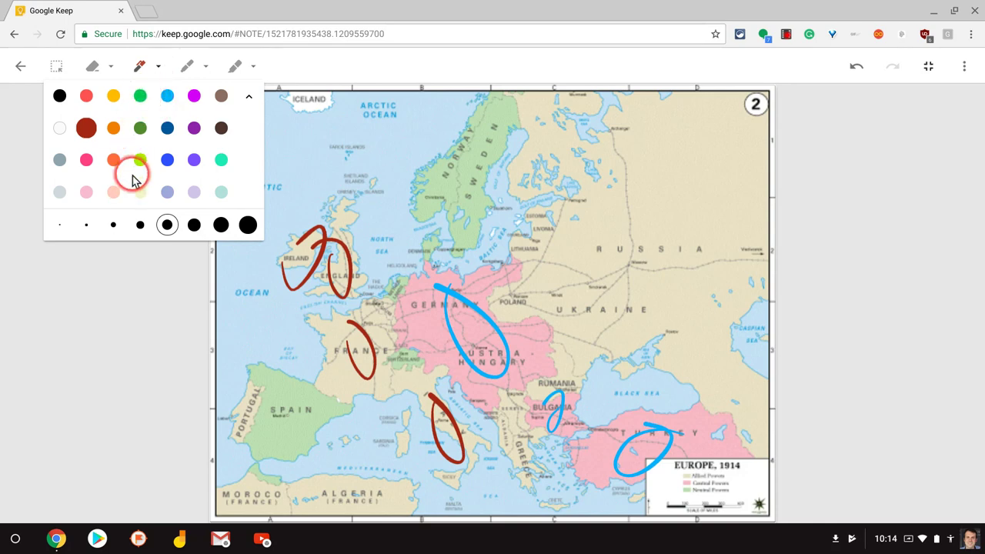
- Erase the stray dark red loop over Scandinavia, then circle Norway/Sweden and Spain in green
left_click_drag(454, 123, 454, 121)
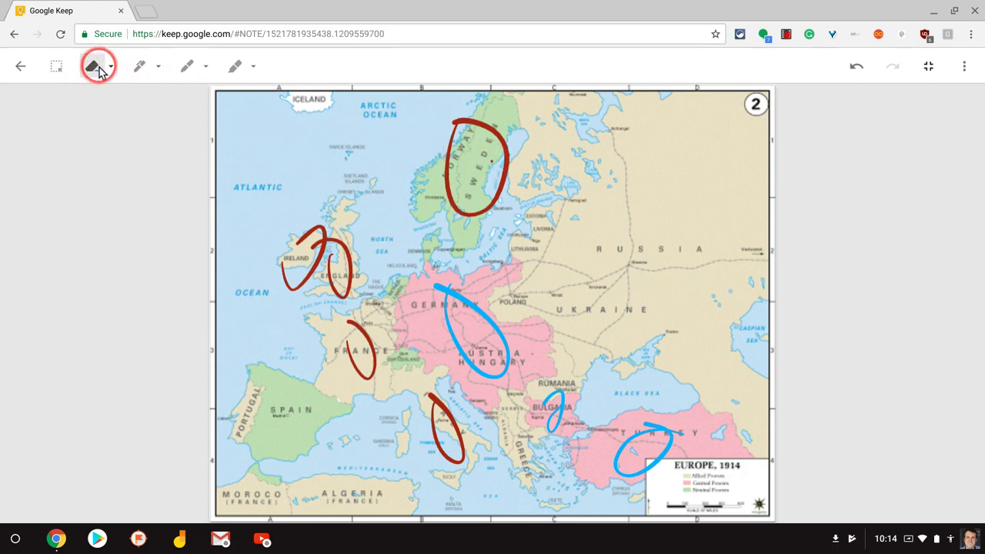
left_click(455, 209)
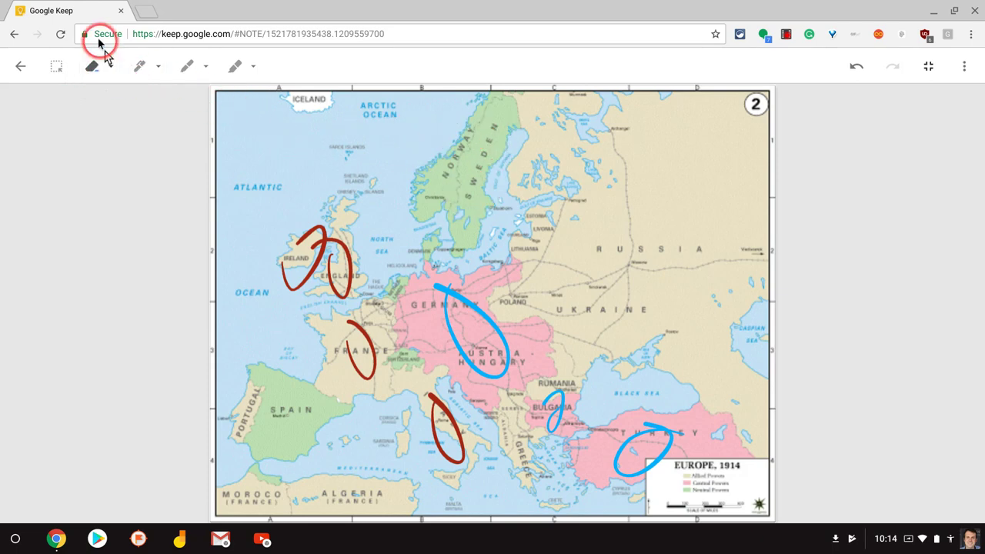
left_click(144, 66)
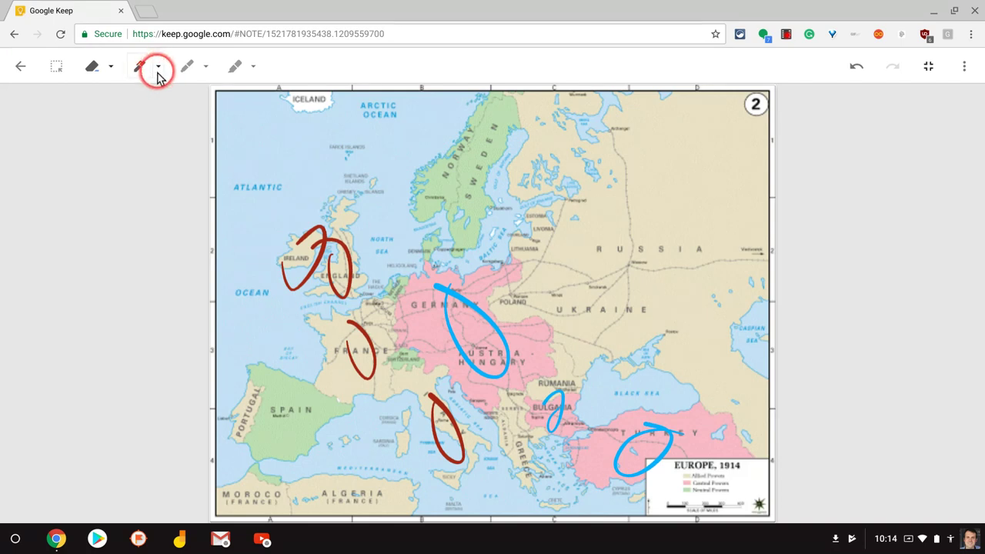
left_click(141, 68)
left_click(153, 69)
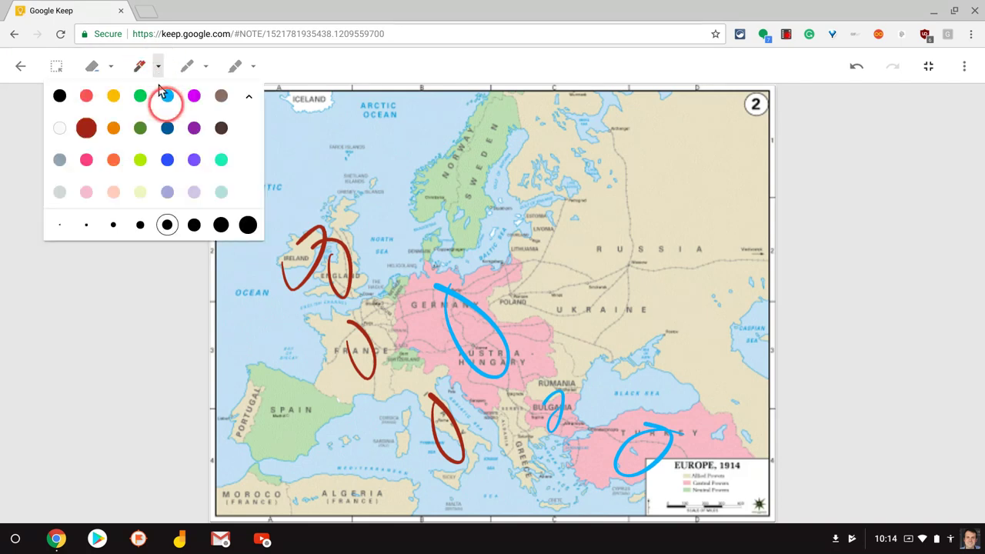
left_click(140, 95)
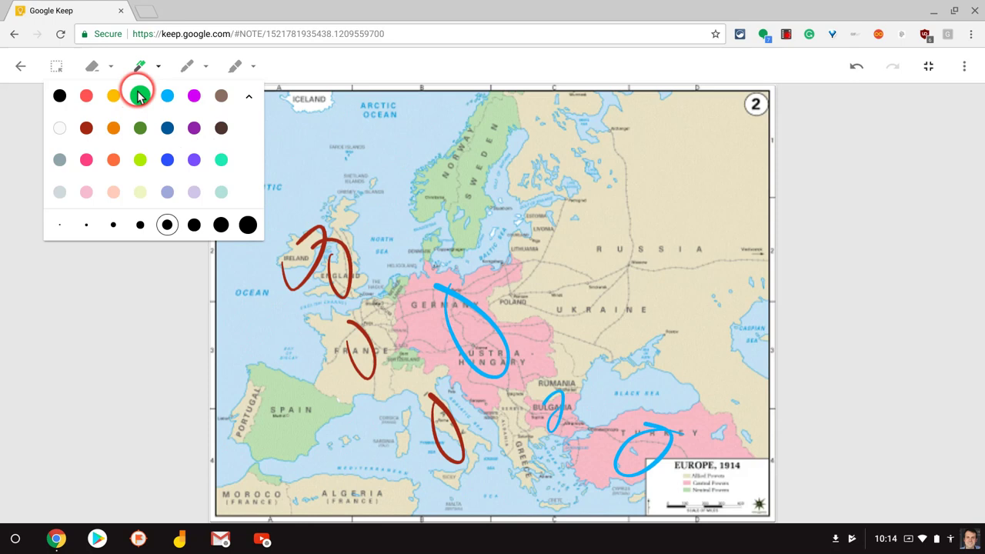
mouse_move(462, 136)
left_mouse_down()
mouse_move(436, 181)
mouse_move(463, 173)
left_mouse_up()
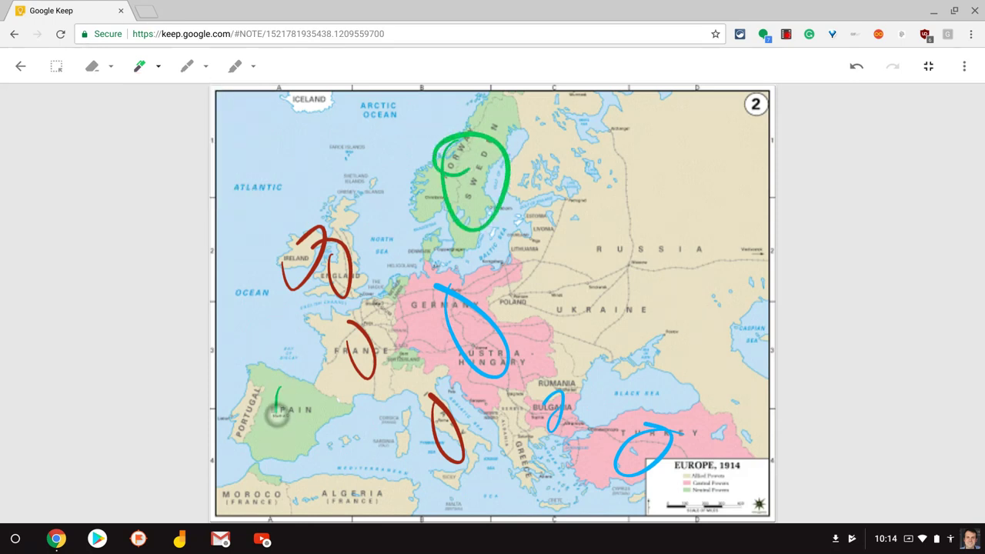
left_click_drag(277, 415, 279, 389)
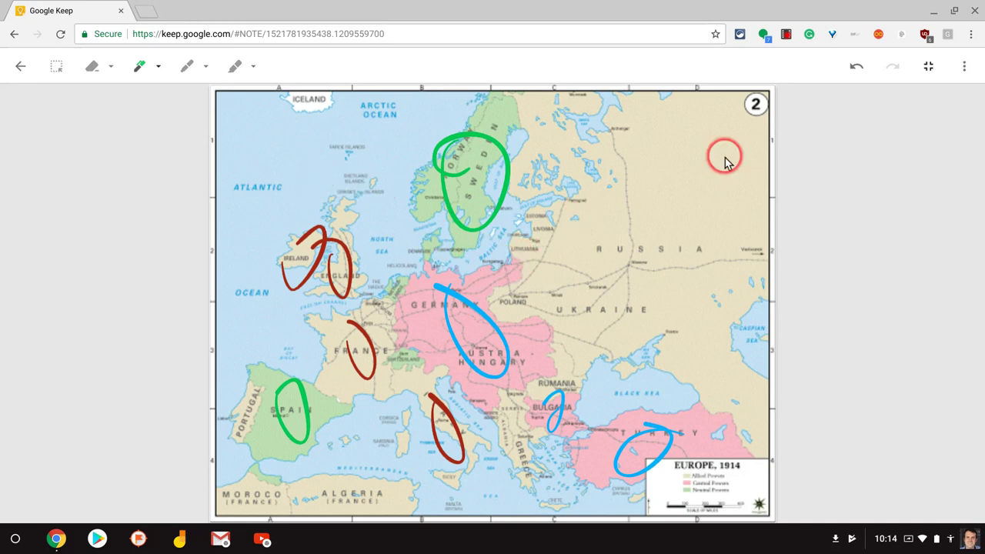
left_click(964, 68)
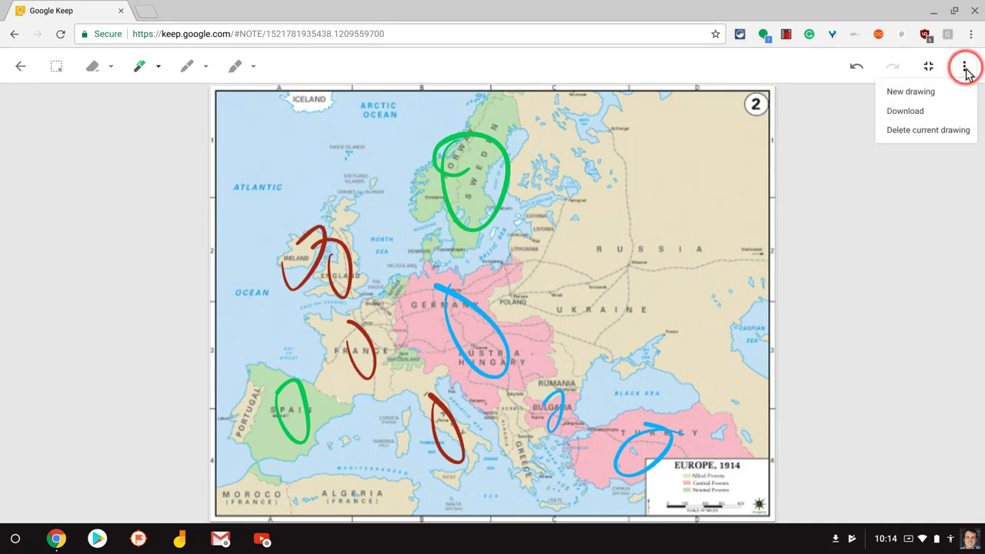
- Exit the drawing editor back to the map note with its coloured circles
left_click(21, 68)
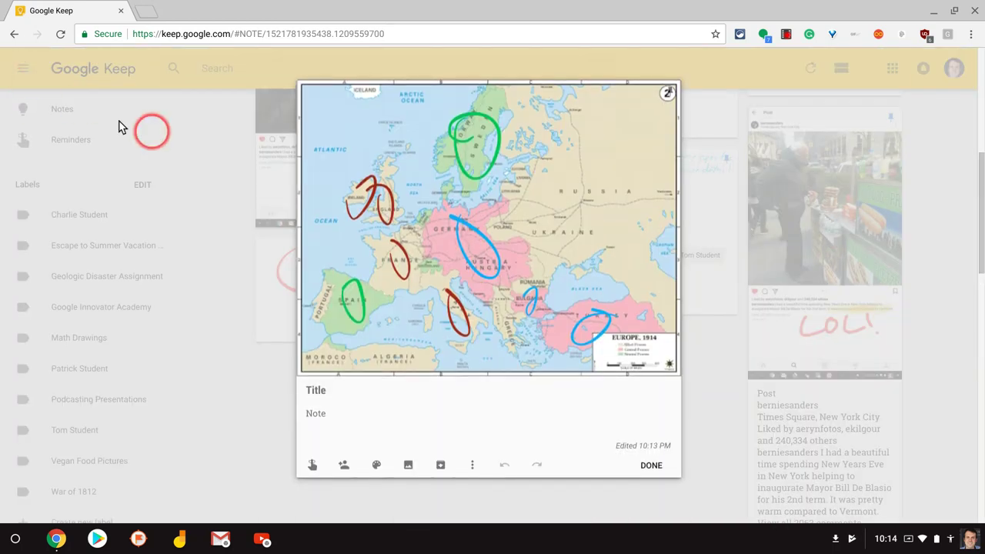